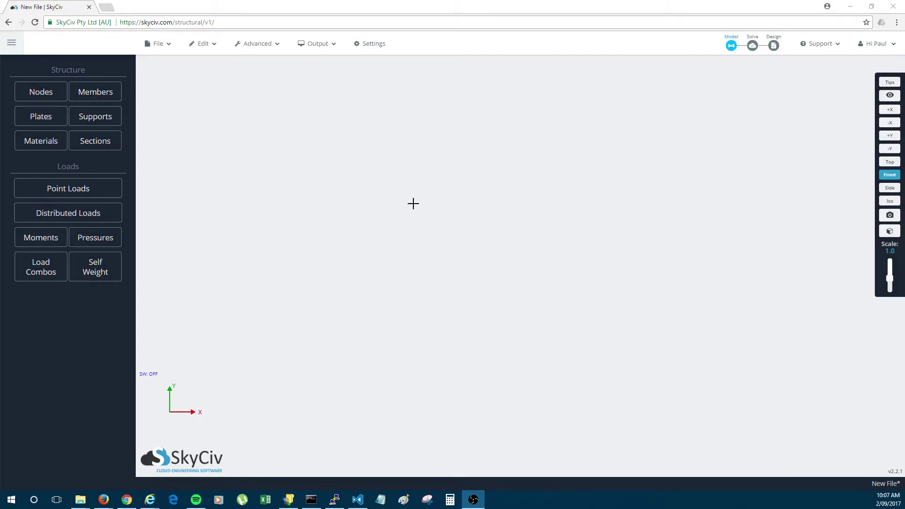
Open the saved model 'Continuous Members Vid1' and orbit it to a new angle.
{"action": "left_click", "coordinate": [157, 43]}
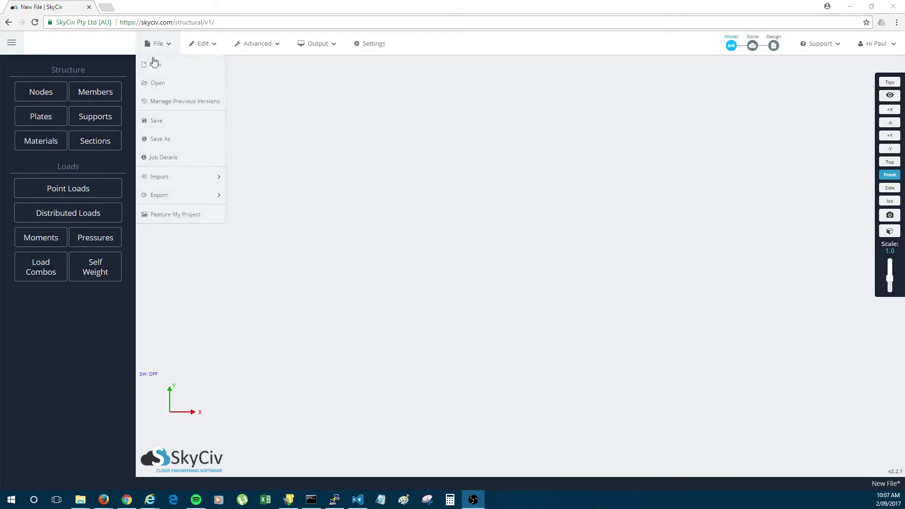
{"action": "left_click", "coordinate": [159, 84]}
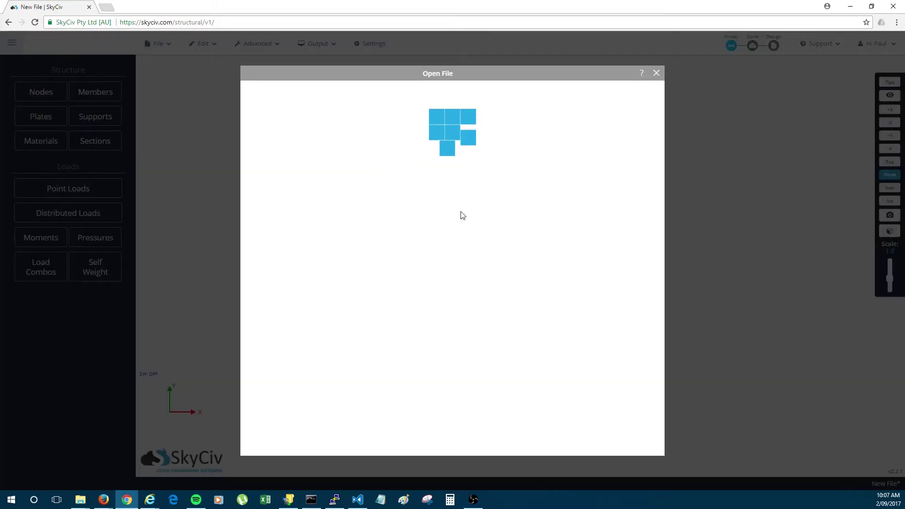
{"action": "scroll", "coordinate": [396, 151], "scroll_direction": "down", "scroll_amount": 3}
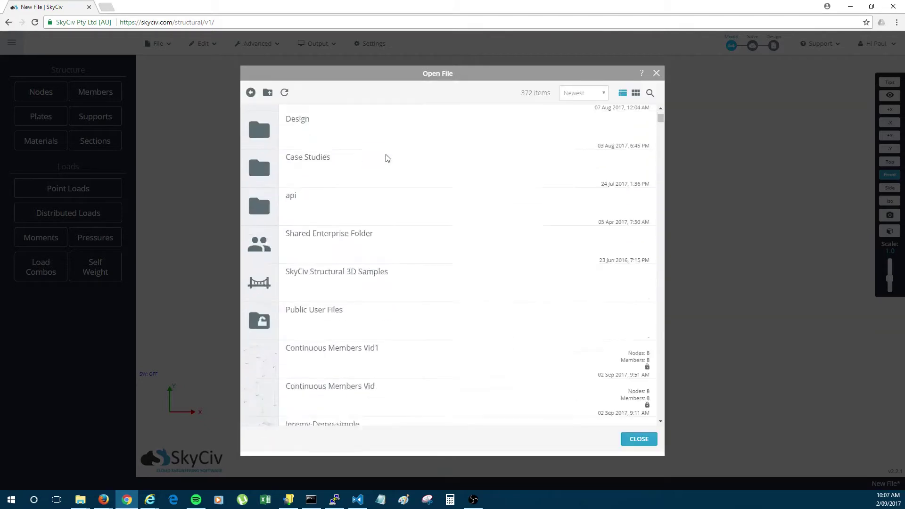
{"action": "left_click", "coordinate": [360, 332]}
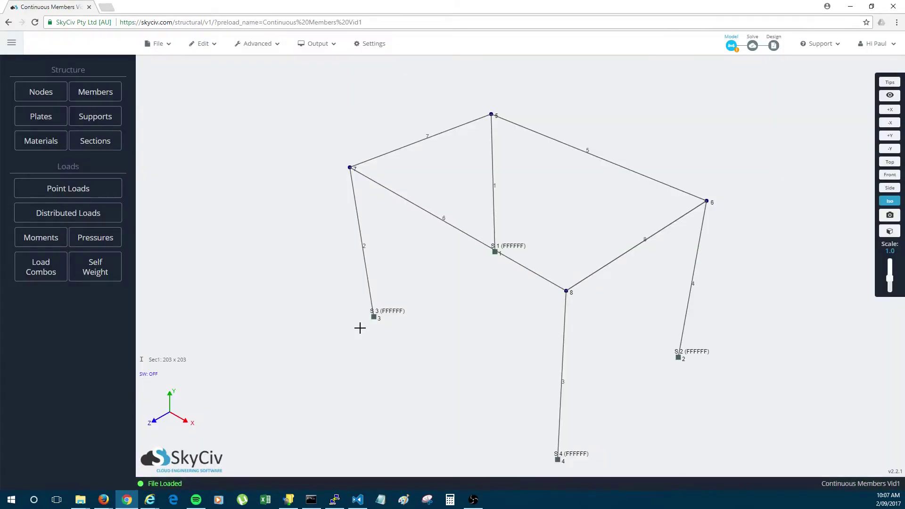
{"action": "left_click_drag", "start_coordinate": [317, 241], "coordinate": [505, 207]}
{"action": "scroll", "coordinate": [509, 209], "scroll_direction": "up", "scroll_amount": 2}
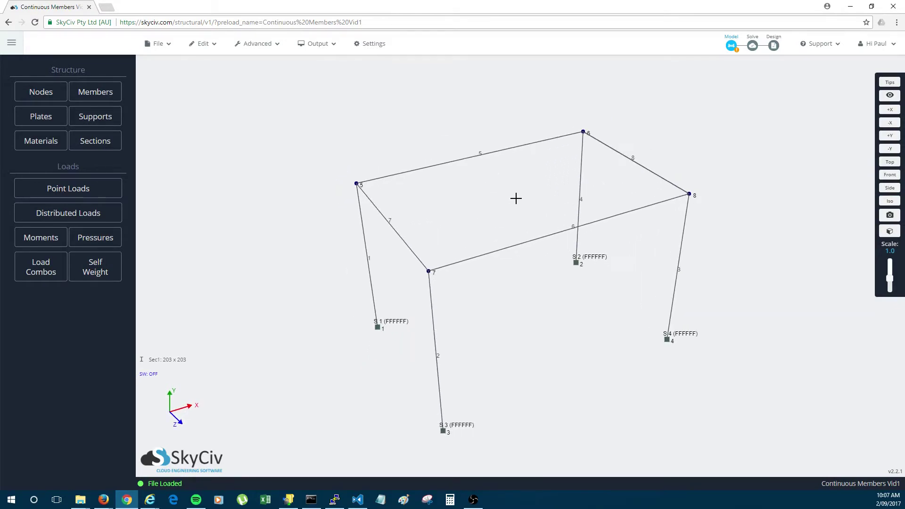
{"action": "scroll", "coordinate": [515, 199], "scroll_direction": "down", "scroll_amount": 1}
{"action": "left_click", "coordinate": [470, 168]}
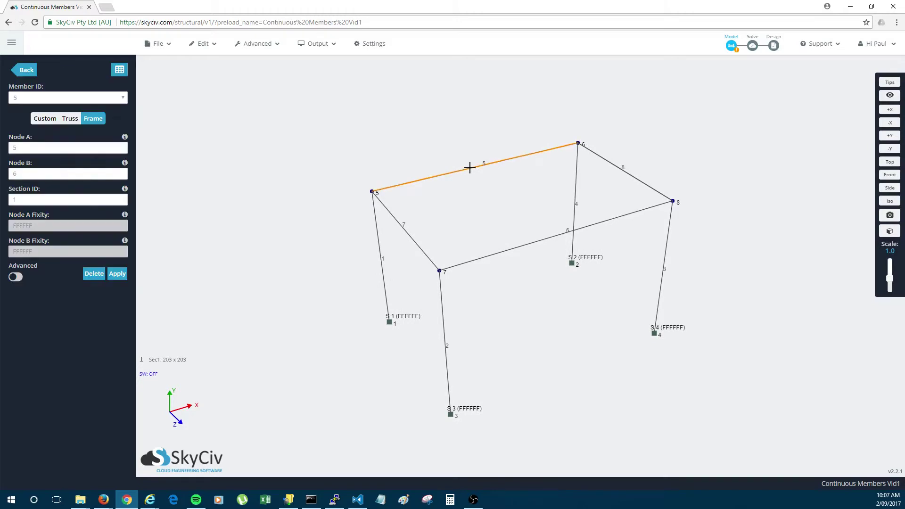
{"action": "left_click", "coordinate": [545, 239]}
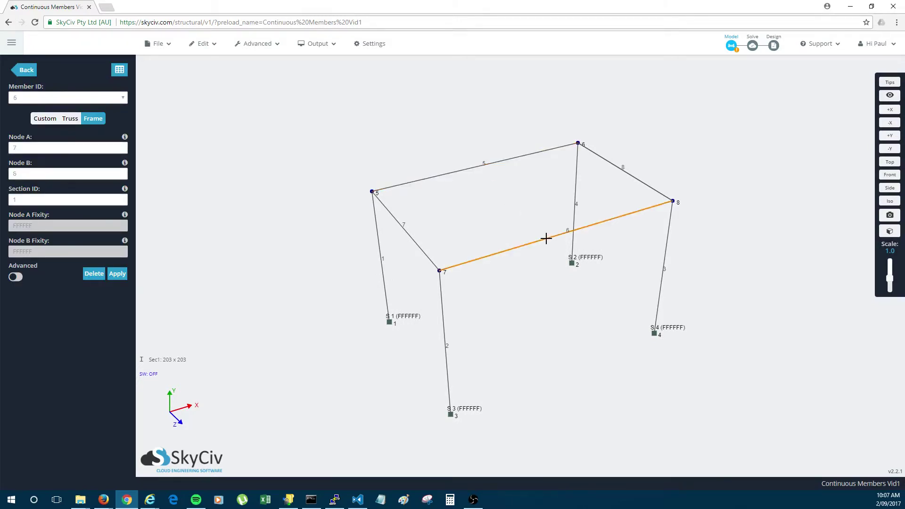
{"action": "left_click", "coordinate": [520, 204]}
{"action": "left_click", "coordinate": [27, 71]}
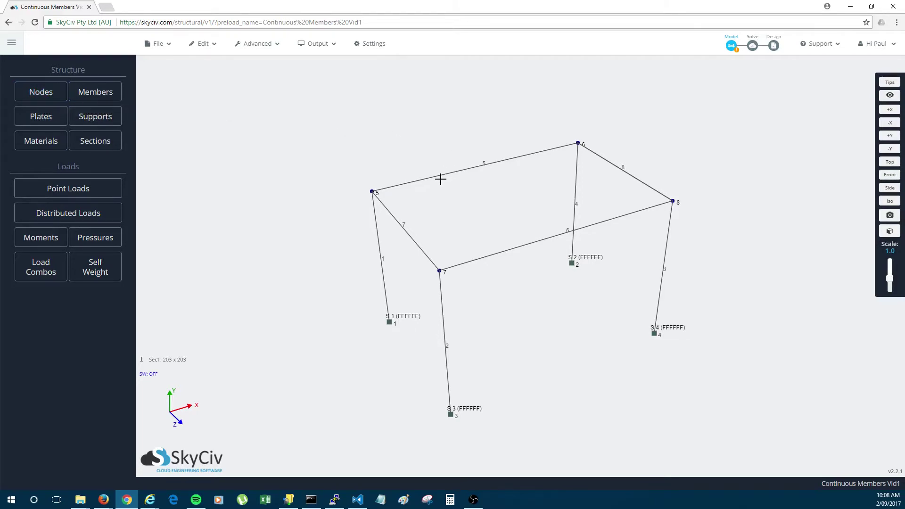
Add node 9 at (1, 2, 0) and node 10 at (2, 2, 0).
{"action": "left_click", "coordinate": [43, 95]}
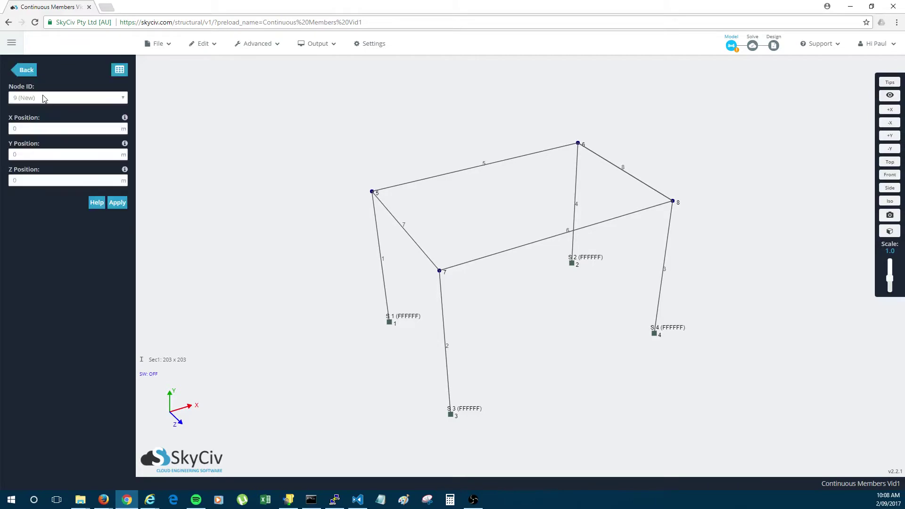
{"action": "left_click", "coordinate": [53, 130]}
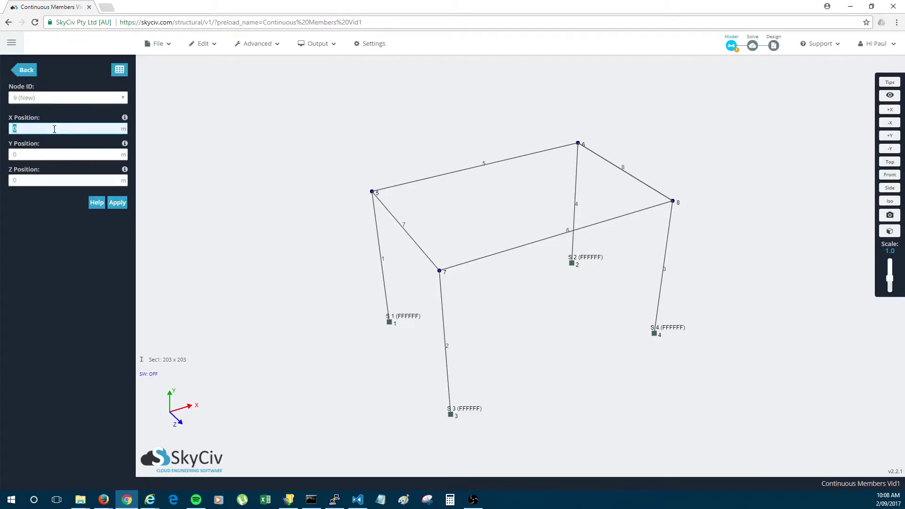
{"action": "type", "text": "1"}
{"action": "key", "text": "Tab"}
{"action": "key", "text": "Tab"}
{"action": "key", "text": "Return"}
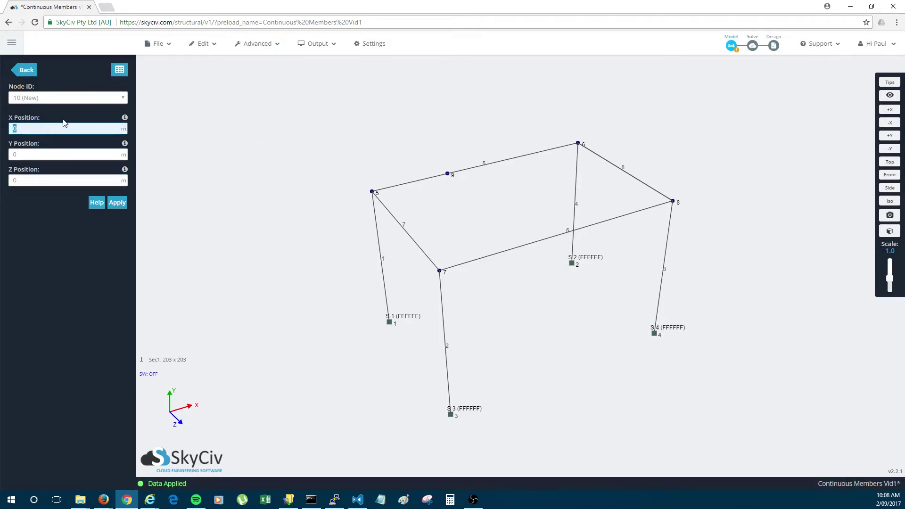
{"action": "type", "text": "2"}
{"action": "key", "text": "Tab"}
{"action": "type", "text": "2"}
{"action": "key", "text": "Return"}
Add node 11 at (1, 2, 2) and node 12 at (2, 2, 2) on member 6.
{"action": "type", "text": "1"}
{"action": "key", "text": "Tab"}
{"action": "type", "text": "2"}
{"action": "key", "text": "Tab"}
{"action": "type", "text": "2"}
{"action": "key", "text": "Return"}
{"action": "type", "text": "2"}
{"action": "key", "text": "Tab"}
{"action": "type", "text": "2"}
{"action": "key", "text": "Tab"}
{"action": "type", "text": "2"}
{"action": "key", "text": "Return"}
Draw cross members 9 (nodes 9–11) and 10 (nodes 10–12), then close the node form.
{"action": "left_click_drag", "start_coordinate": [653, 151], "coordinate": [602, 158]}
{"action": "left_click", "coordinate": [450, 172]}
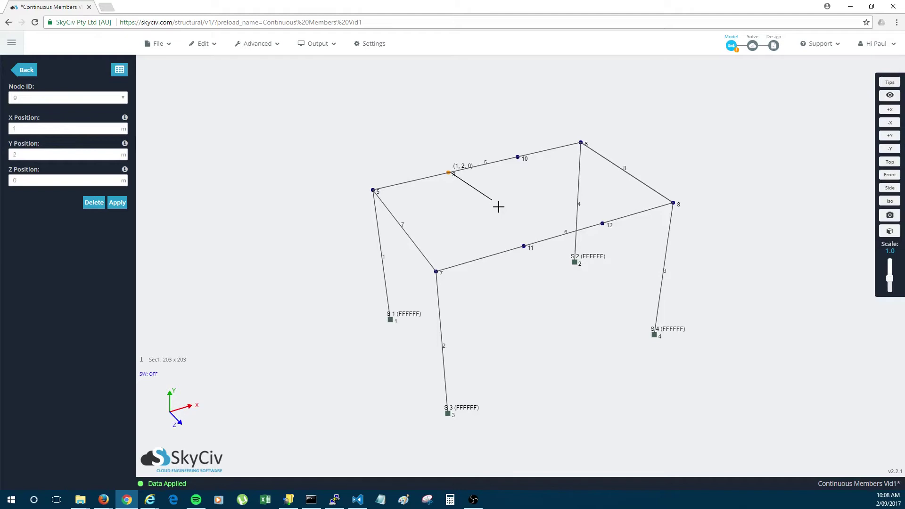
{"action": "left_click", "coordinate": [524, 246]}
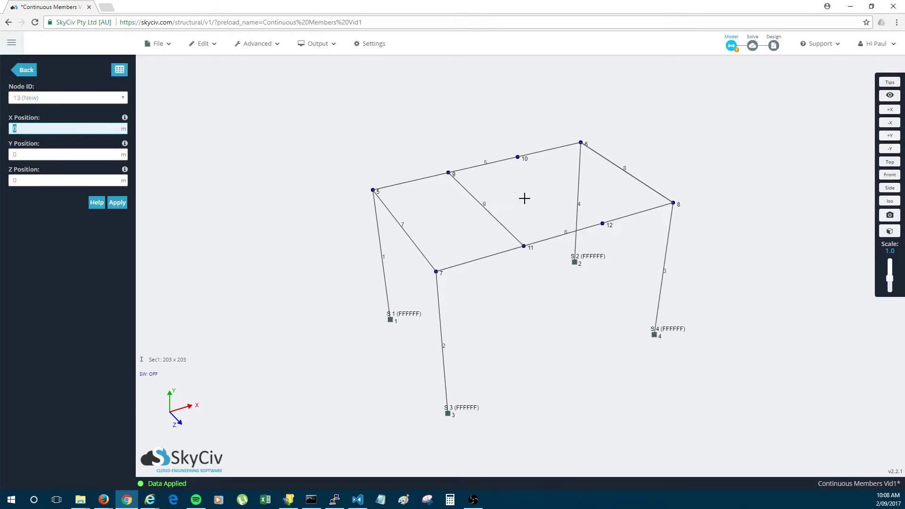
{"action": "left_click", "coordinate": [518, 157]}
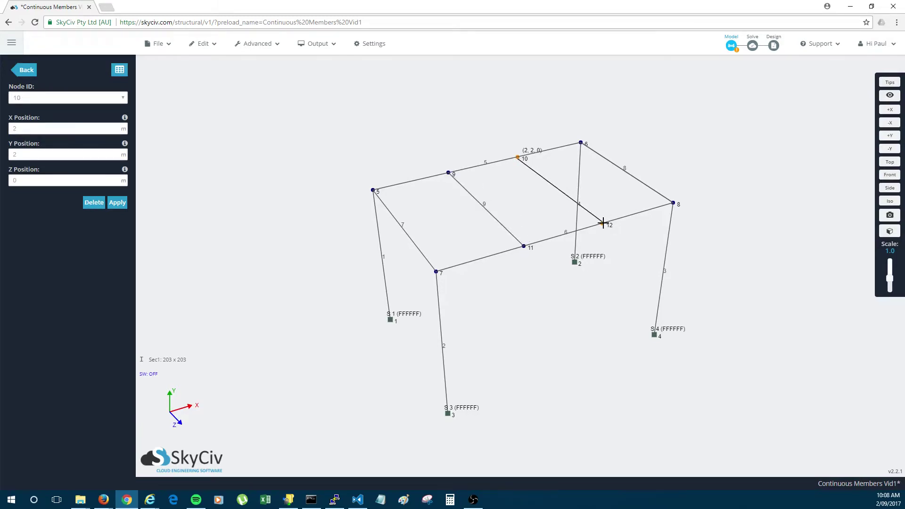
{"action": "left_click", "coordinate": [602, 222]}
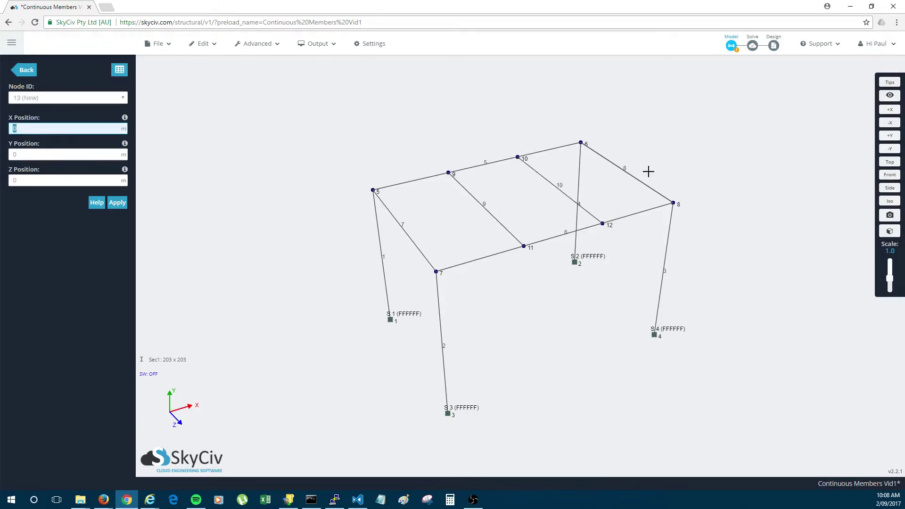
{"action": "left_click", "coordinate": [30, 72]}
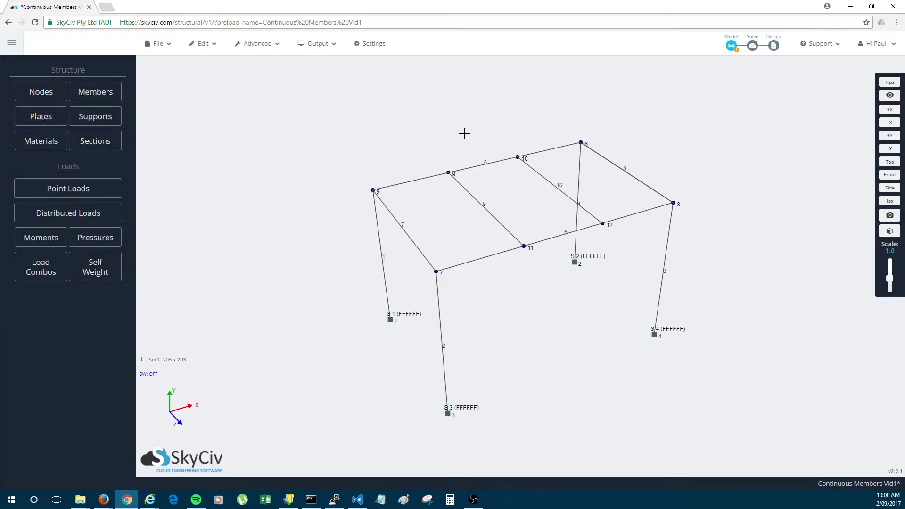
Select member 5 and reveal its advanced member settings.
{"action": "left_click", "coordinate": [427, 177]}
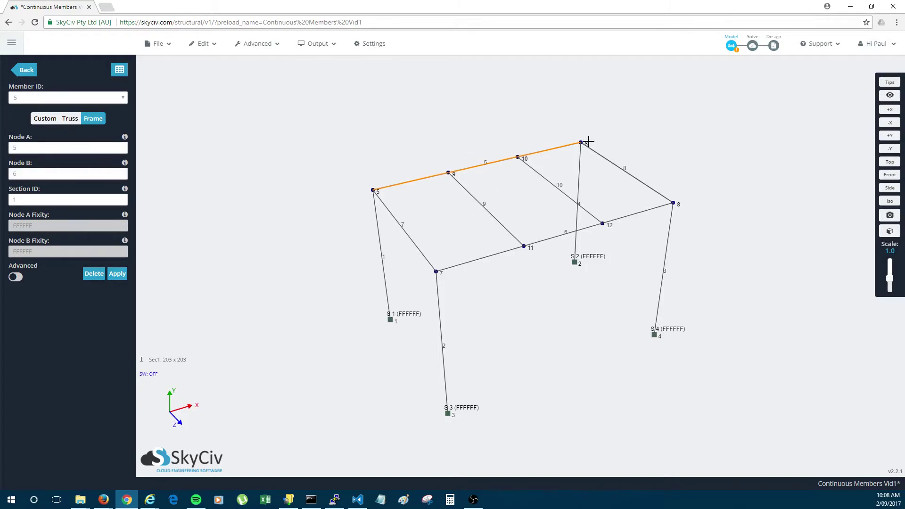
{"action": "left_click", "coordinate": [550, 239]}
{"action": "left_click", "coordinate": [466, 168]}
{"action": "left_click", "coordinate": [16, 277]}
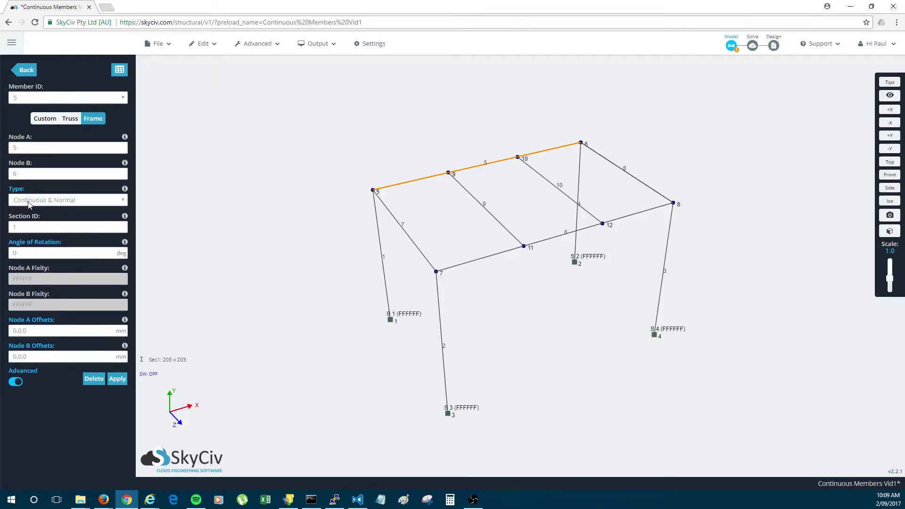
Set member 5's type to Continuous & Normal.
{"action": "left_click", "coordinate": [40, 201]}
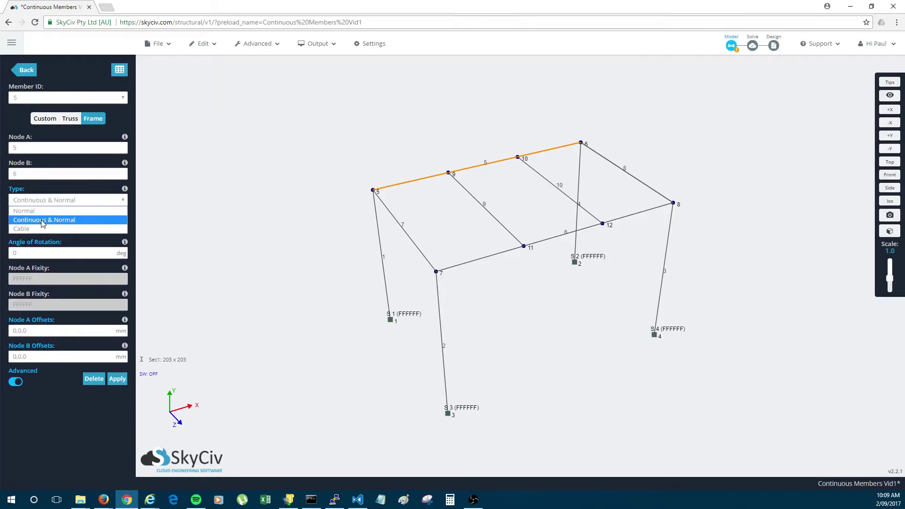
{"action": "left_click", "coordinate": [43, 220]}
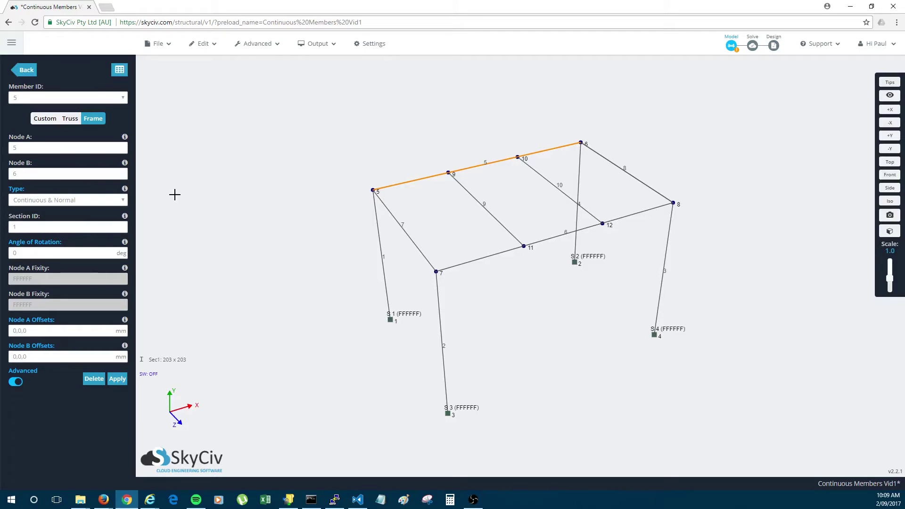
{"action": "mouse_move", "coordinate": [373, 190]}
{"action": "left_click", "coordinate": [66, 200]}
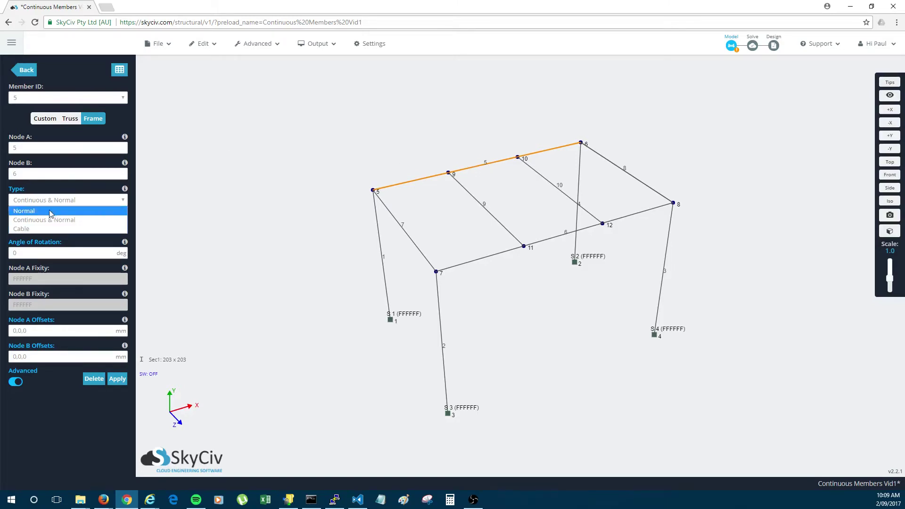
{"action": "left_click", "coordinate": [47, 212]}
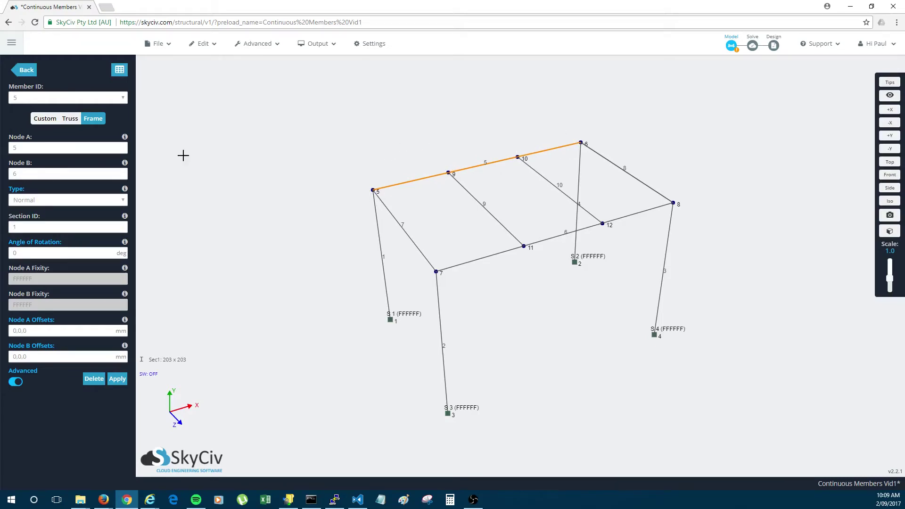
{"action": "left_click", "coordinate": [57, 199]}
{"action": "left_click", "coordinate": [51, 219]}
Apply a -0.5 kN/m vertical distributed load to members 7 and 8.
{"action": "left_click", "coordinate": [22, 74]}
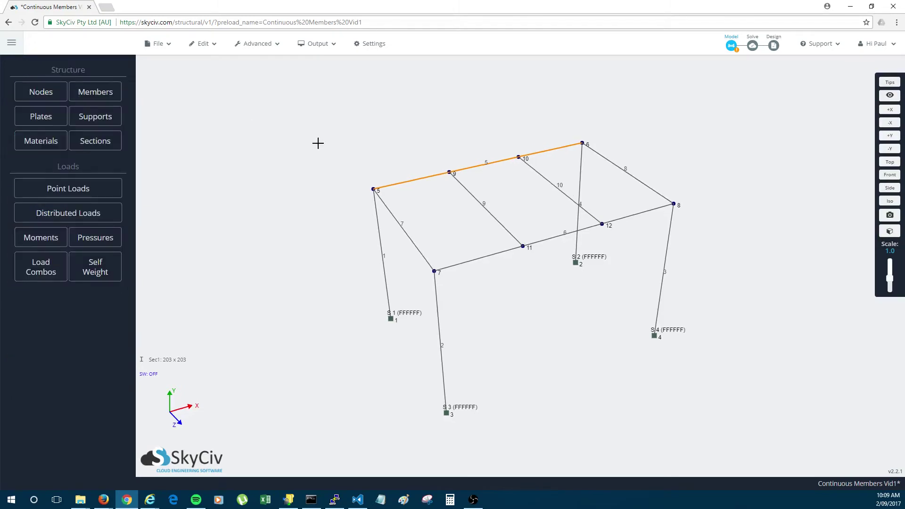
{"action": "mouse_move", "coordinate": [337, 141]}
{"action": "left_mouse_down"}
{"action": "mouse_move", "coordinate": [378, 138]}
{"action": "mouse_move", "coordinate": [335, 141]}
{"action": "left_mouse_up"}
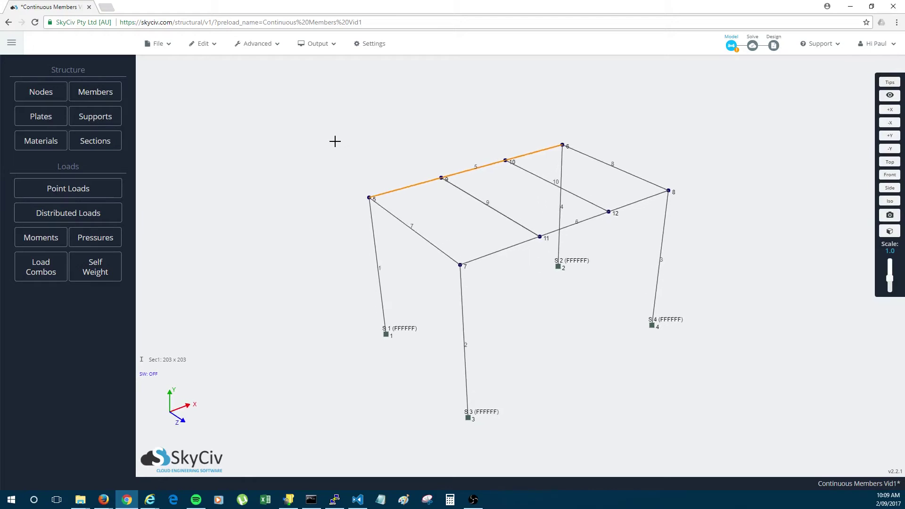
{"action": "left_click", "coordinate": [90, 211]}
{"action": "left_click", "coordinate": [51, 129]}
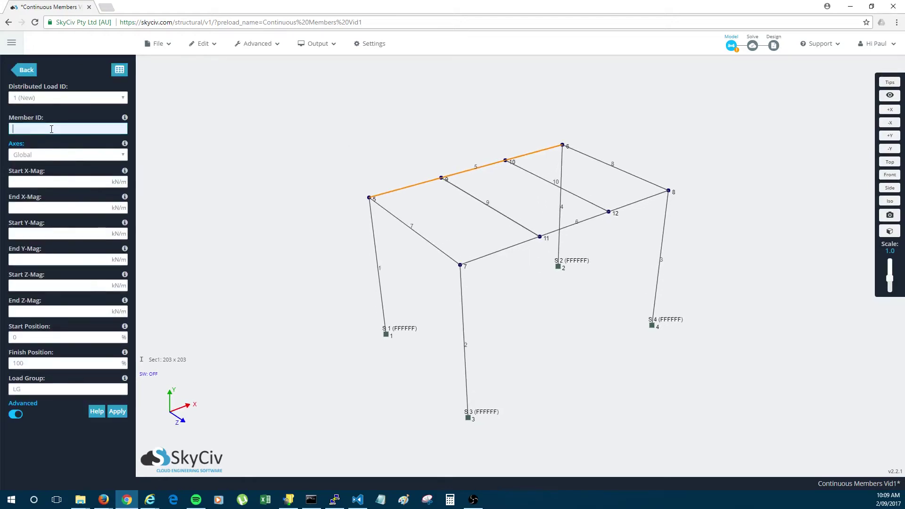
{"action": "type", "text": "7,8"}
{"action": "left_click", "coordinate": [63, 234]}
{"action": "type", "text": "-0."}
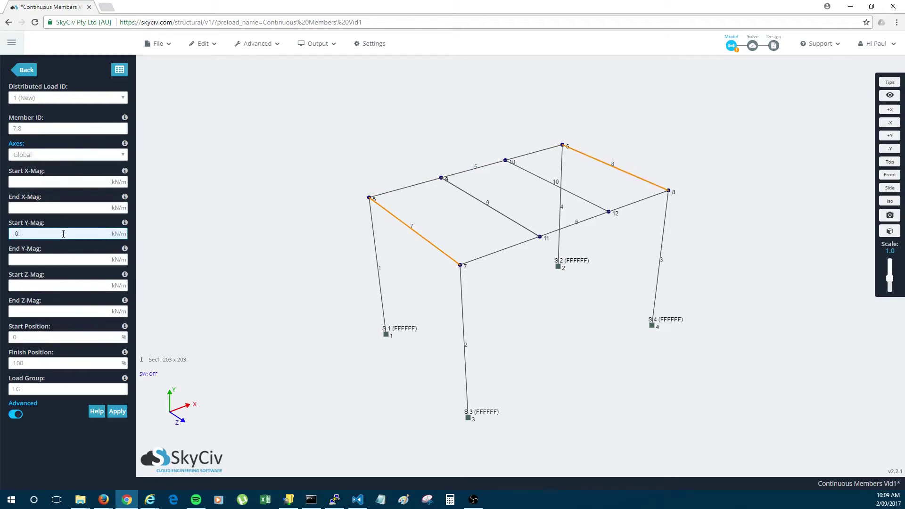
{"action": "type", "text": "5"}
{"action": "key", "text": "Tab"}
{"action": "left_click", "coordinate": [117, 411]}
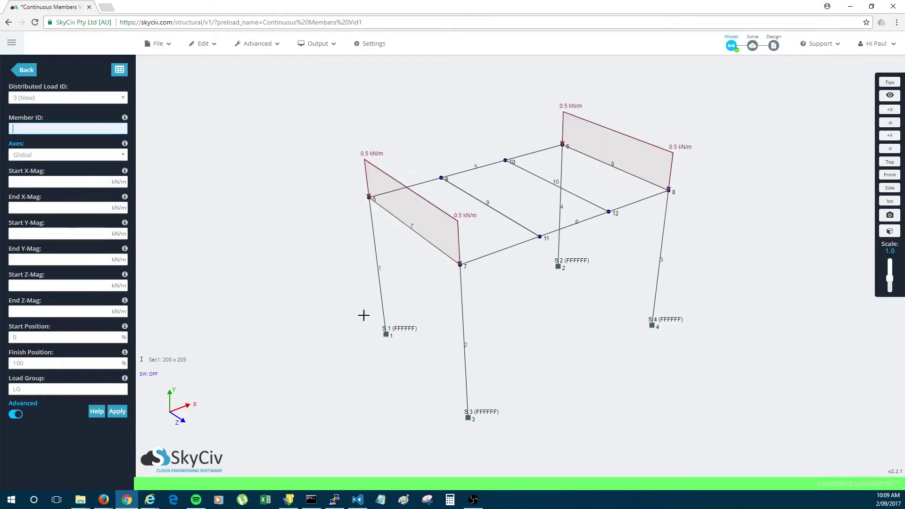
Apply a -1 kN/m vertical distributed load to members 5 and 6 and check member 5's load.
{"action": "left_click", "coordinate": [63, 130]}
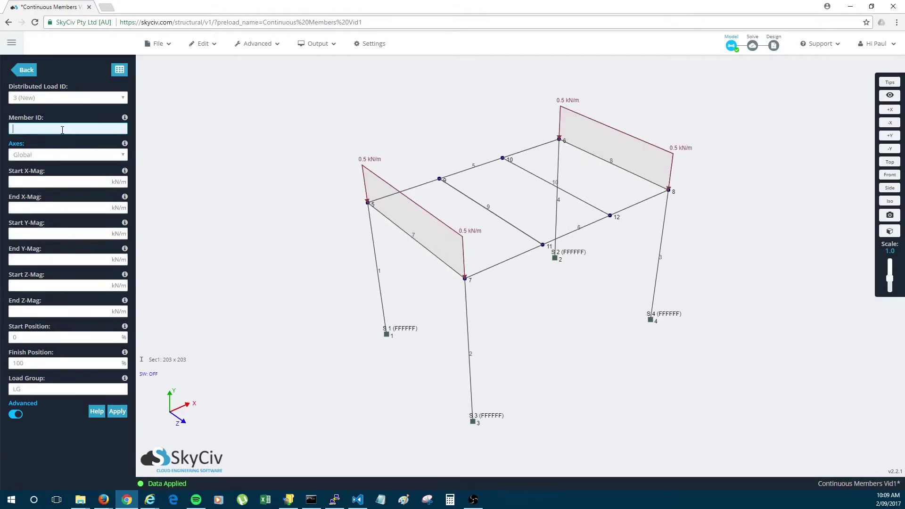
{"action": "type", "text": "5,6"}
{"action": "key", "text": "Tab"}
{"action": "key", "text": "Tab"}
{"action": "key", "text": "Tab"}
{"action": "key", "text": "Tab"}
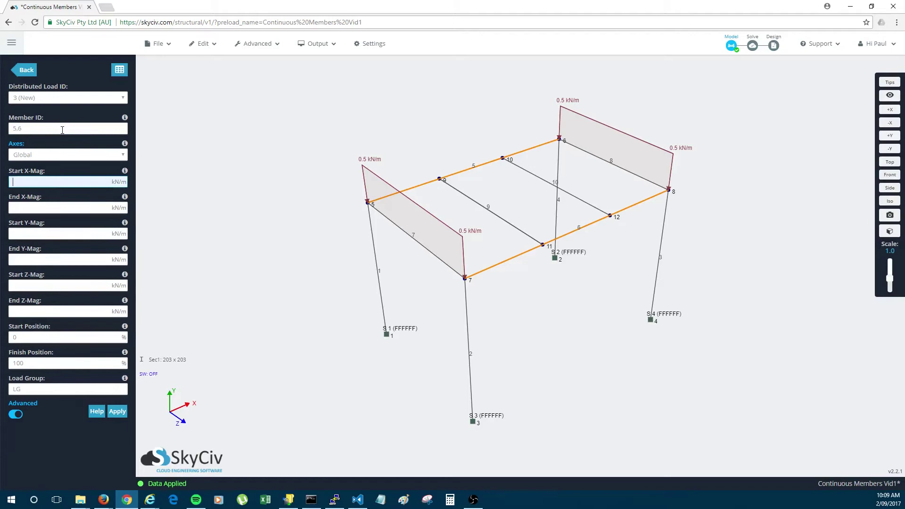
{"action": "type", "text": "-1"}
{"action": "key", "text": "Tab"}
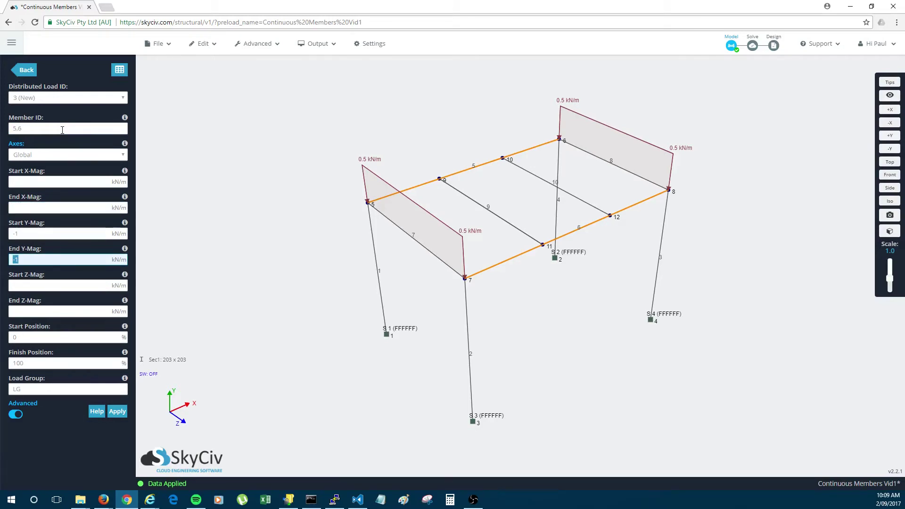
{"action": "key", "text": "Return"}
{"action": "mouse_move", "coordinate": [395, 108]}
{"action": "left_mouse_down"}
{"action": "mouse_move", "coordinate": [408, 107]}
{"action": "mouse_move", "coordinate": [394, 107]}
{"action": "left_mouse_up"}
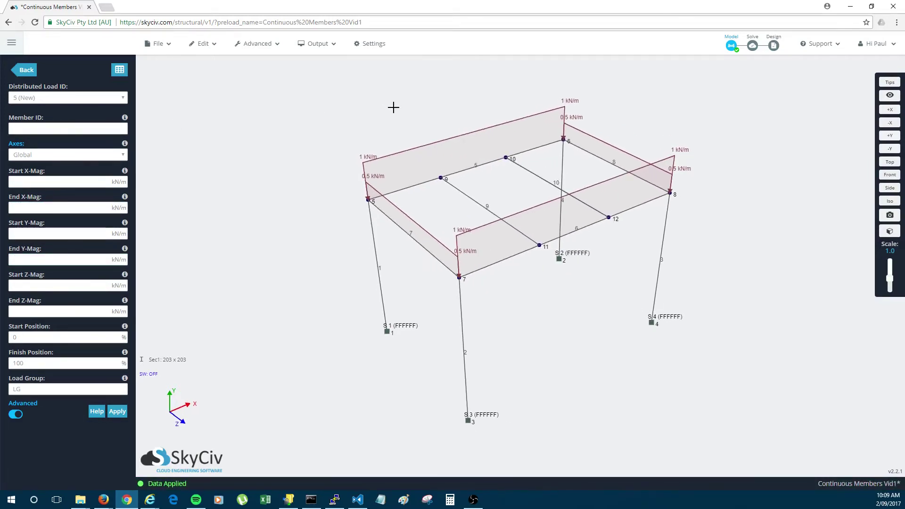
{"action": "left_click", "coordinate": [435, 157]}
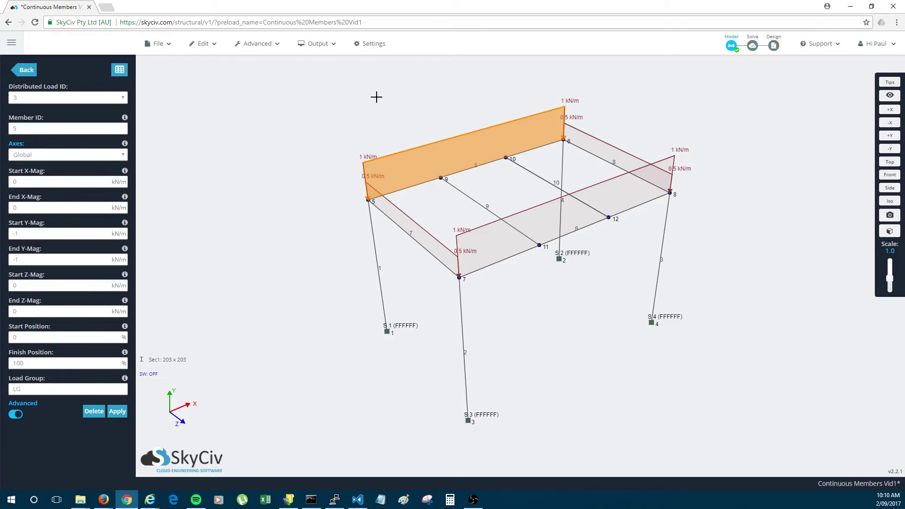
{"action": "left_click", "coordinate": [26, 71]}
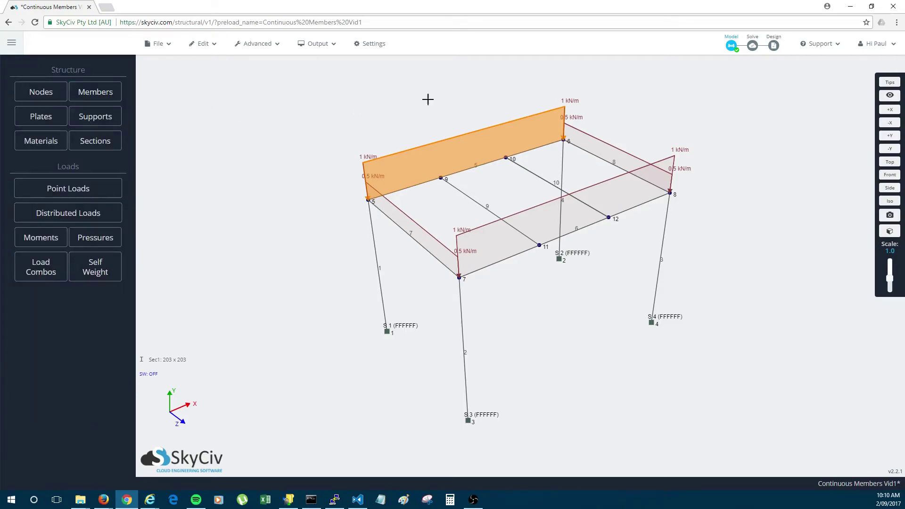
Solve the frame with a Linear Static analysis and view its displacement results.
{"action": "mouse_move", "coordinate": [752, 45]}
{"action": "left_click", "coordinate": [761, 63]}
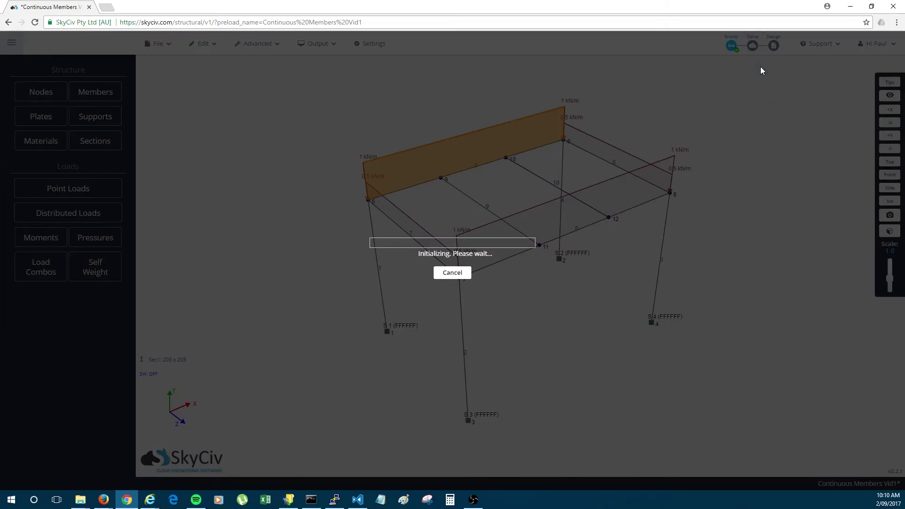
{"action": "left_click", "coordinate": [453, 281]}
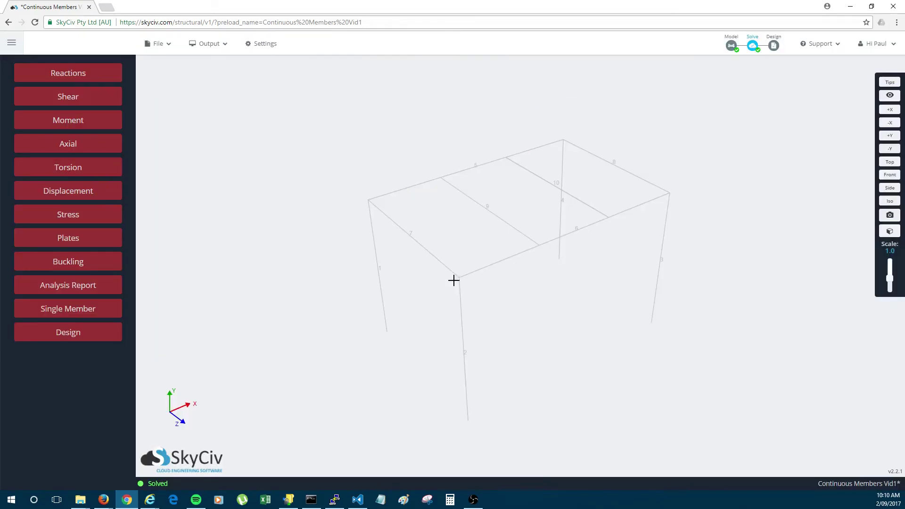
{"action": "left_click", "coordinate": [89, 193]}
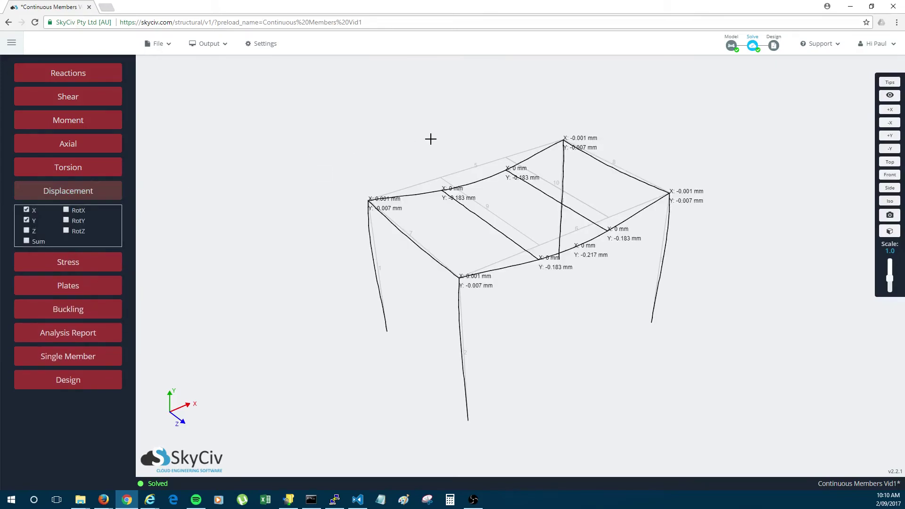
{"action": "scroll", "coordinate": [659, 142], "scroll_direction": "up", "scroll_amount": 3}
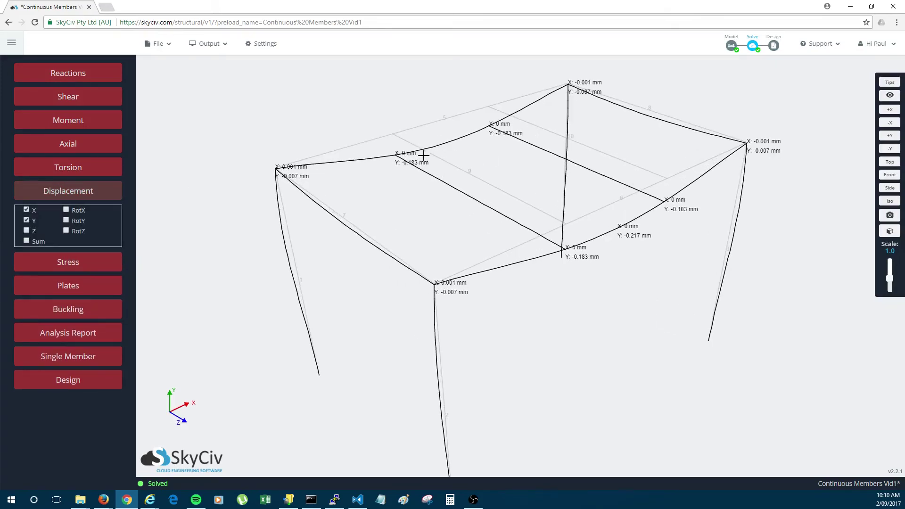
{"action": "left_click_drag", "start_coordinate": [372, 175], "coordinate": [364, 177]}
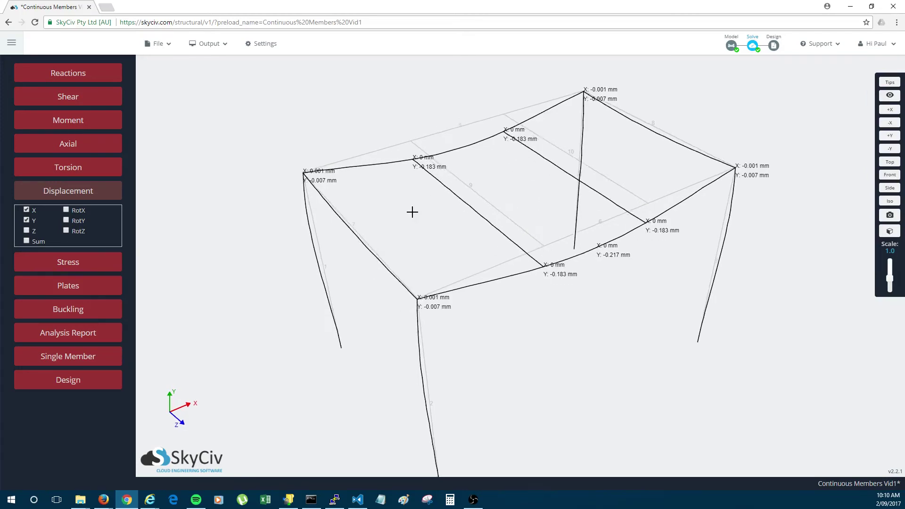
{"action": "left_click_drag", "start_coordinate": [412, 212], "coordinate": [406, 204]}
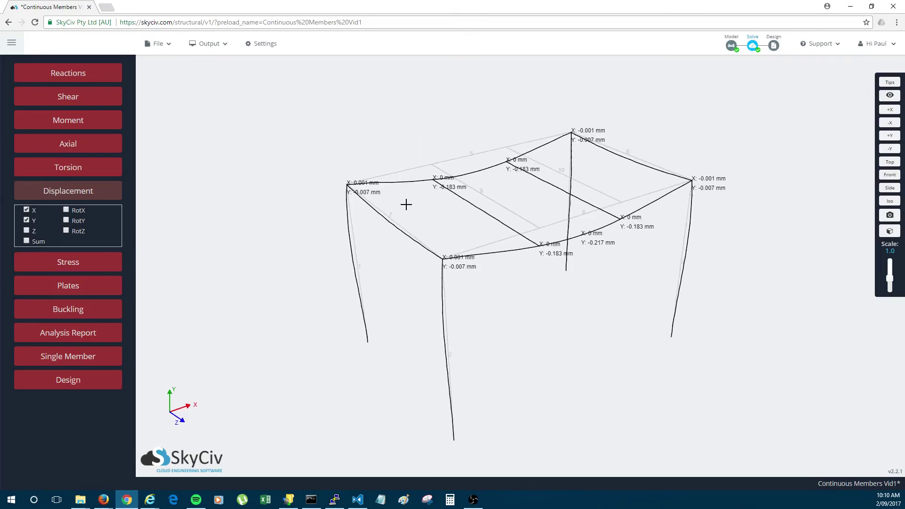
Toggle the bending moment and shear force diagrams on and off.
{"action": "left_click", "coordinate": [72, 191]}
{"action": "left_click", "coordinate": [88, 122]}
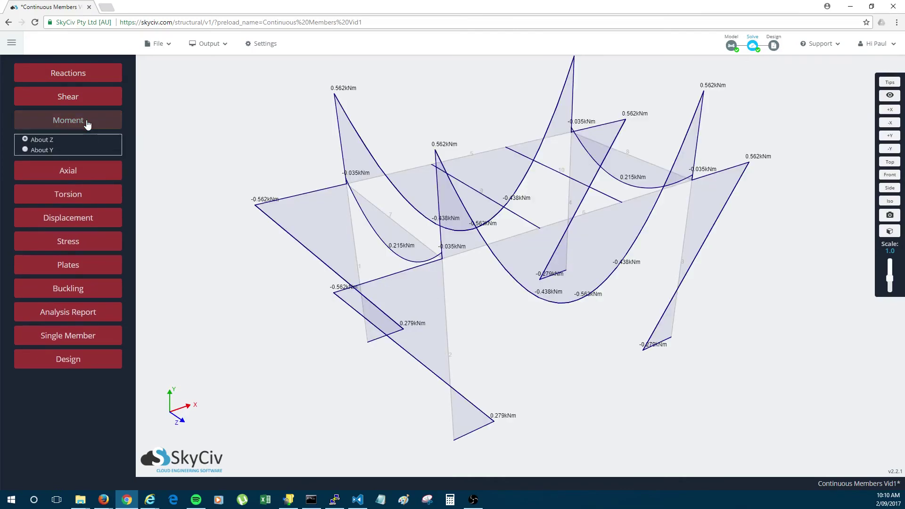
{"action": "left_click", "coordinate": [87, 123]}
{"action": "left_click", "coordinate": [83, 98]}
{"action": "left_click", "coordinate": [83, 98]}
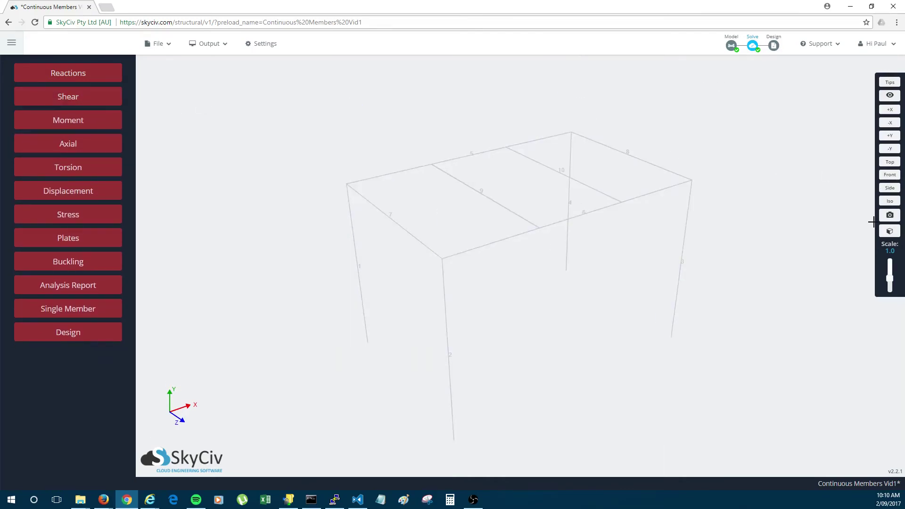
Colour the 3D render by Displacement Sum with exaggerated deflection, then return to the Model tab.
{"action": "left_click", "coordinate": [890, 231]}
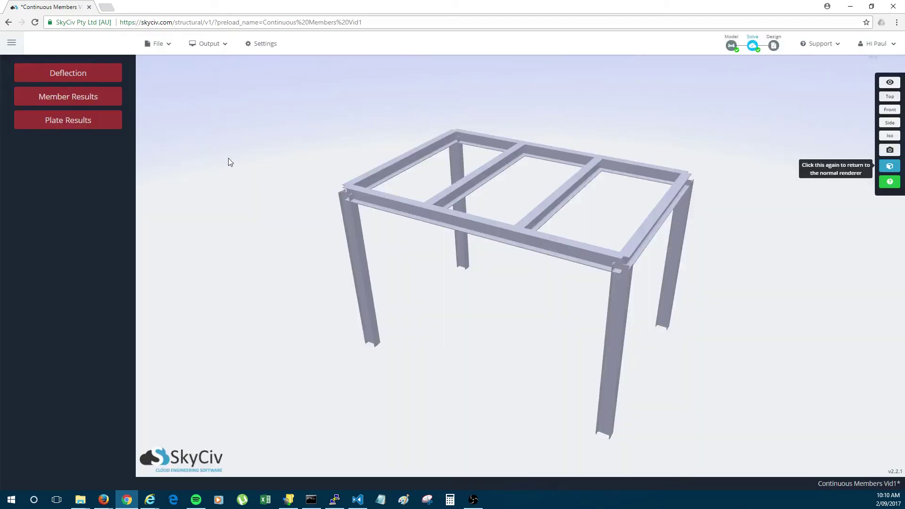
{"action": "left_click", "coordinate": [73, 99]}
{"action": "left_click", "coordinate": [58, 129]}
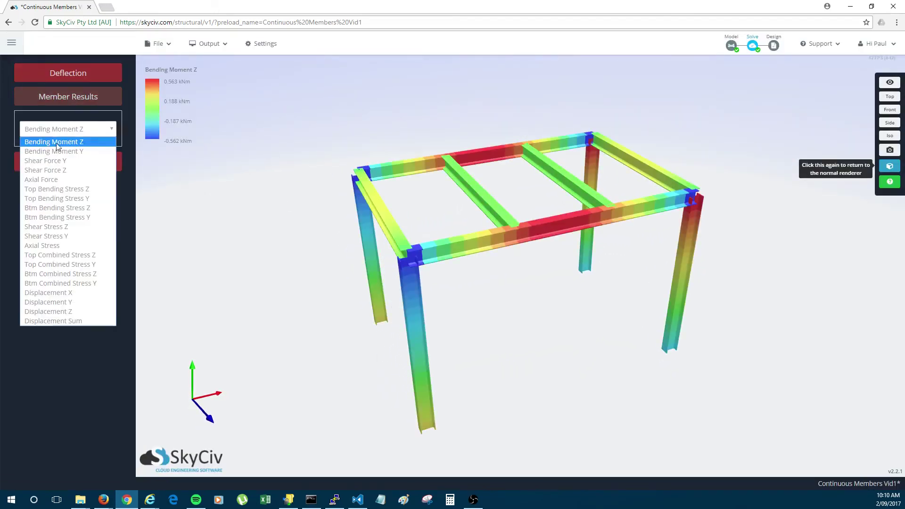
{"action": "left_click", "coordinate": [78, 321]}
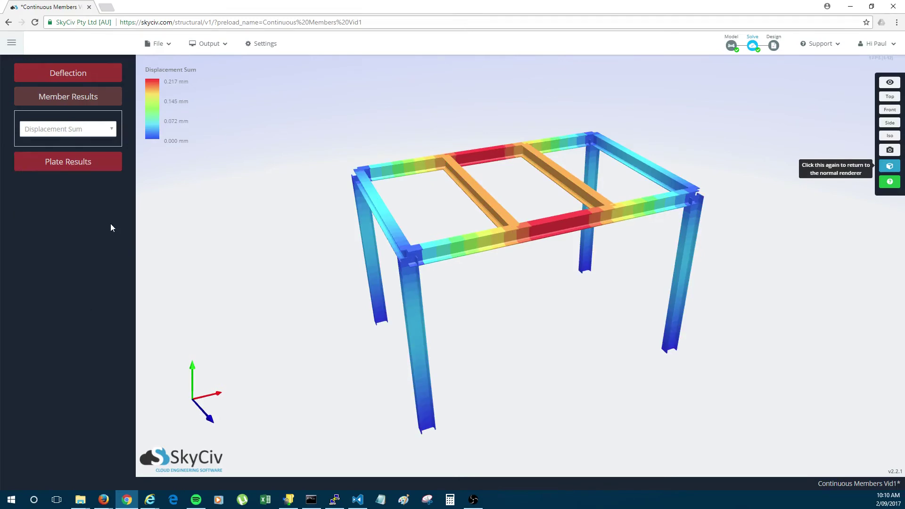
{"action": "left_click", "coordinate": [65, 79]}
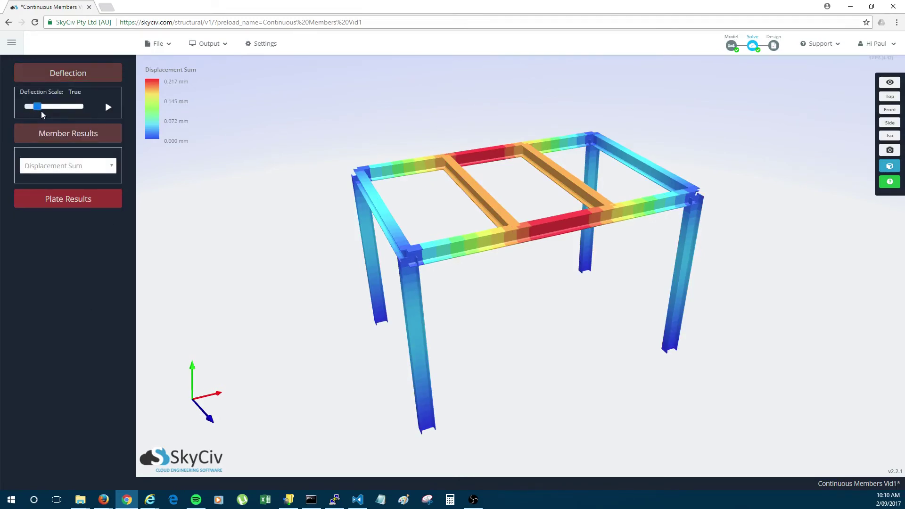
{"action": "mouse_move", "coordinate": [37, 106]}
{"action": "left_mouse_down"}
{"action": "mouse_move", "coordinate": [66, 107]}
{"action": "mouse_move", "coordinate": [37, 107]}
{"action": "left_mouse_up"}
{"action": "left_click", "coordinate": [889, 166]}
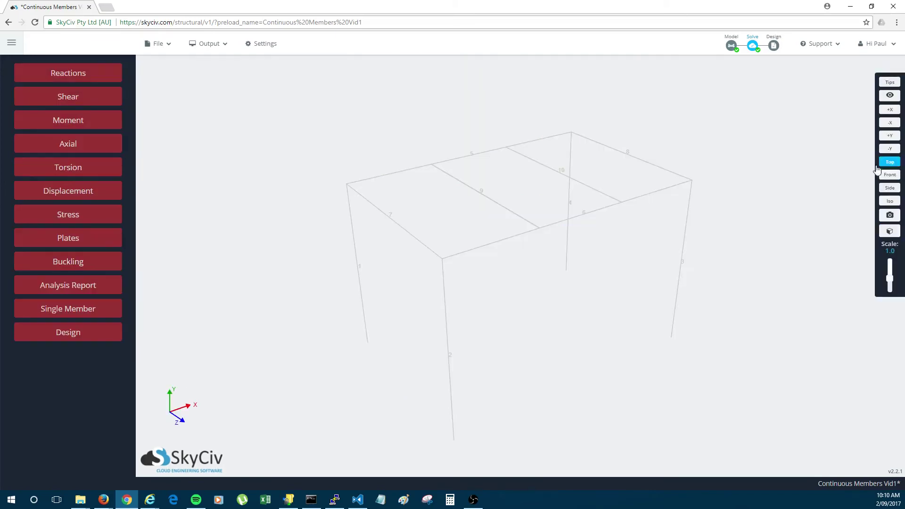
{"action": "left_click", "coordinate": [732, 45]}
Orbit the view and open member 5's properties.
{"action": "left_click_drag", "start_coordinate": [448, 190], "coordinate": [425, 163]}
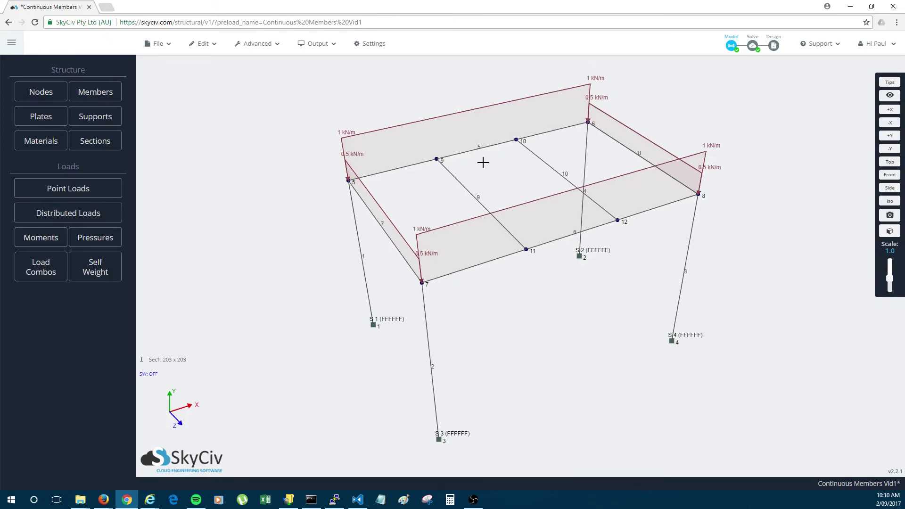
{"action": "left_click", "coordinate": [469, 150]}
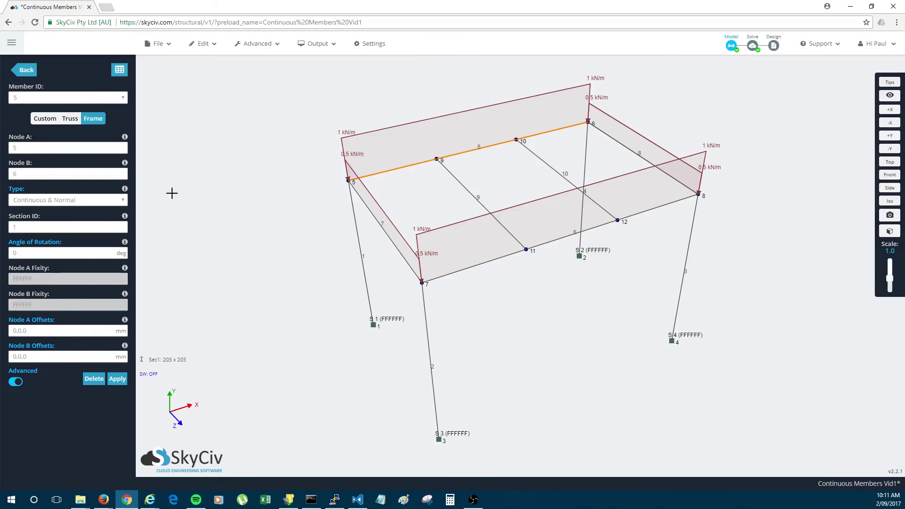
{"action": "left_click", "coordinate": [81, 201]}
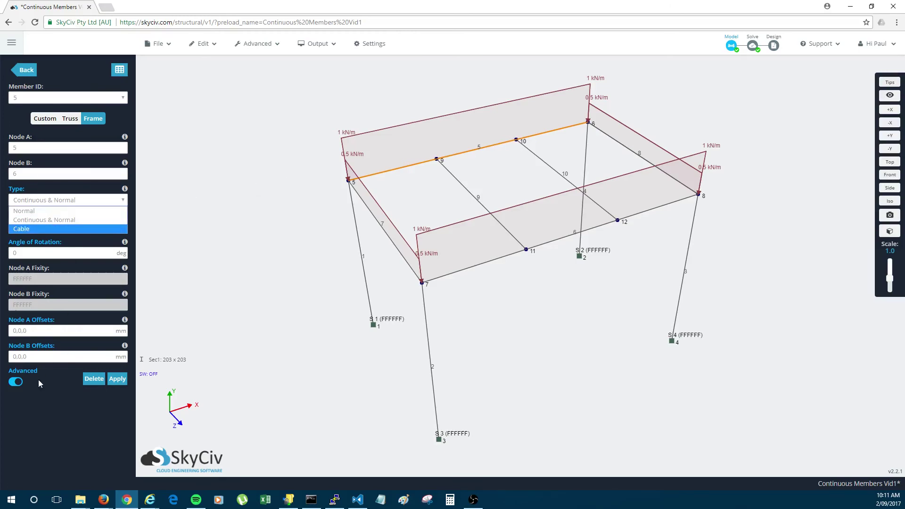
{"action": "left_click", "coordinate": [35, 391]}
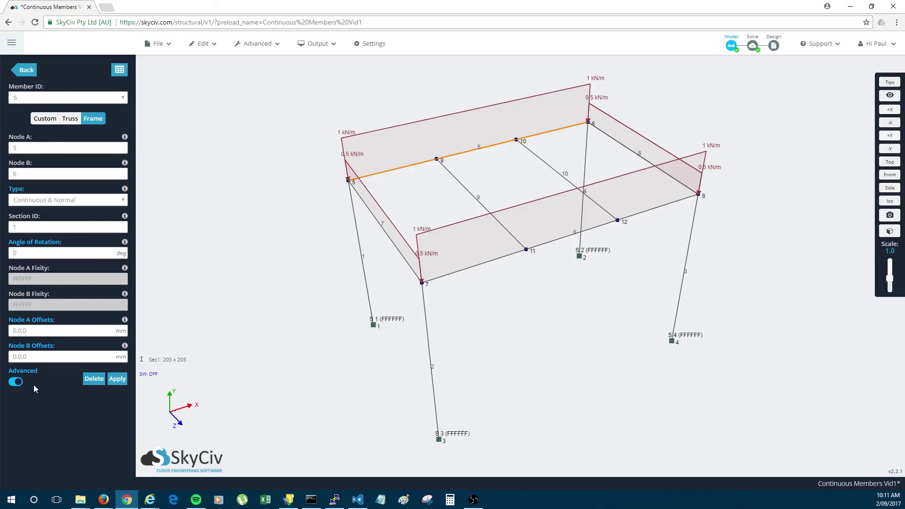
{"action": "left_click_drag", "start_coordinate": [297, 297], "coordinate": [325, 266]}
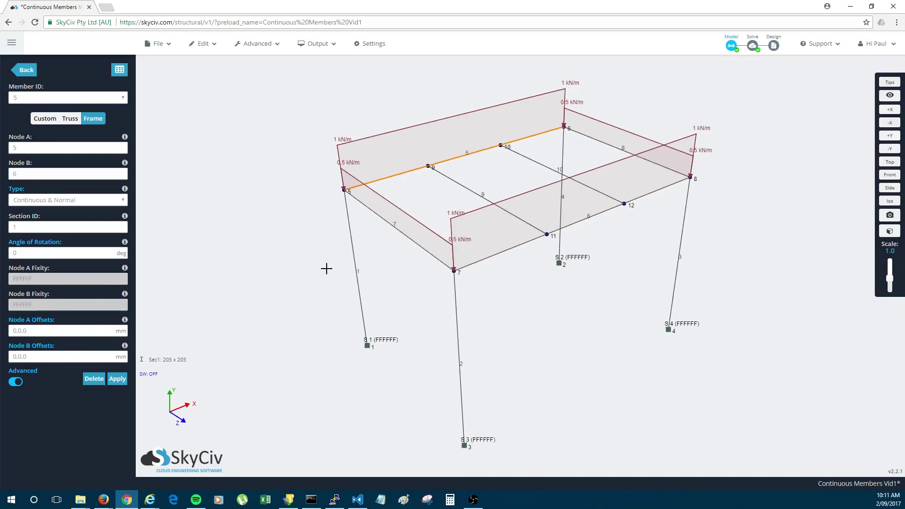